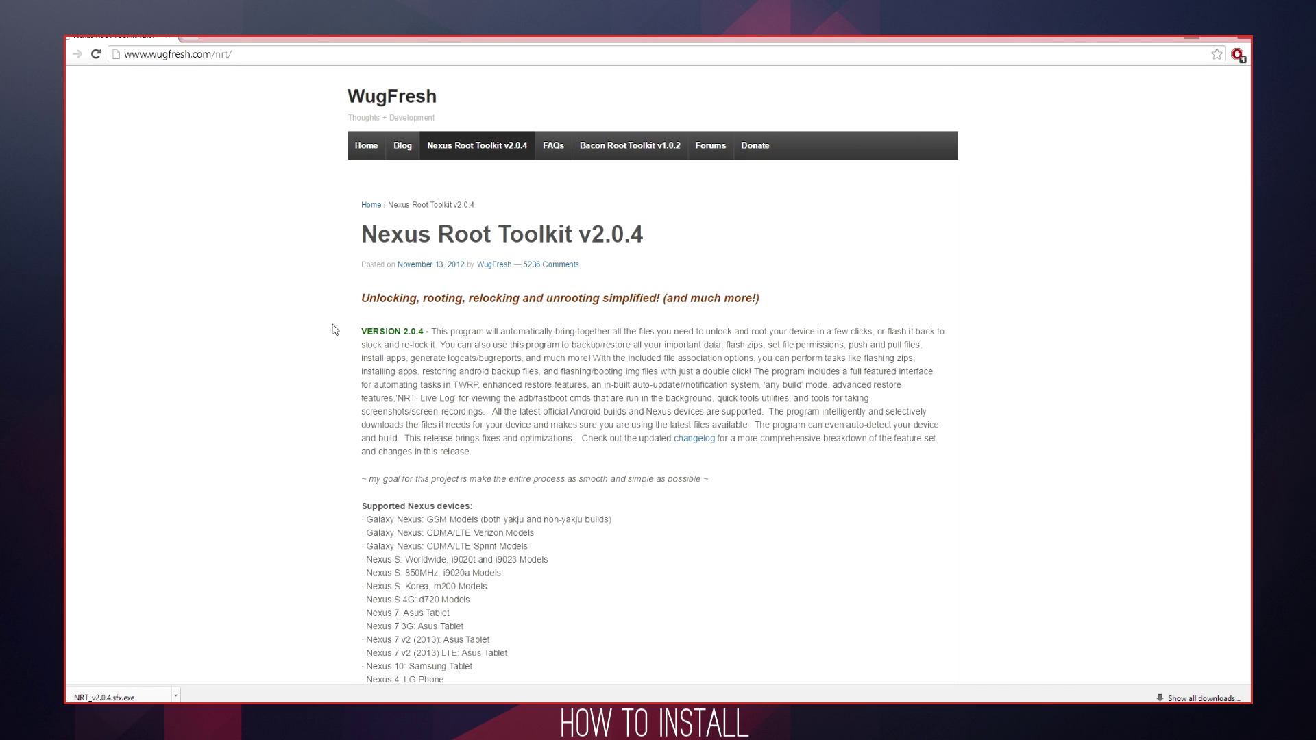
Download NRT_v2.0.4.sfx.exe from an AndroidFileHost mirror to the Desktop and launch it.
scroll(330, 384, down, 3)
scroll(329, 384, down, 15)
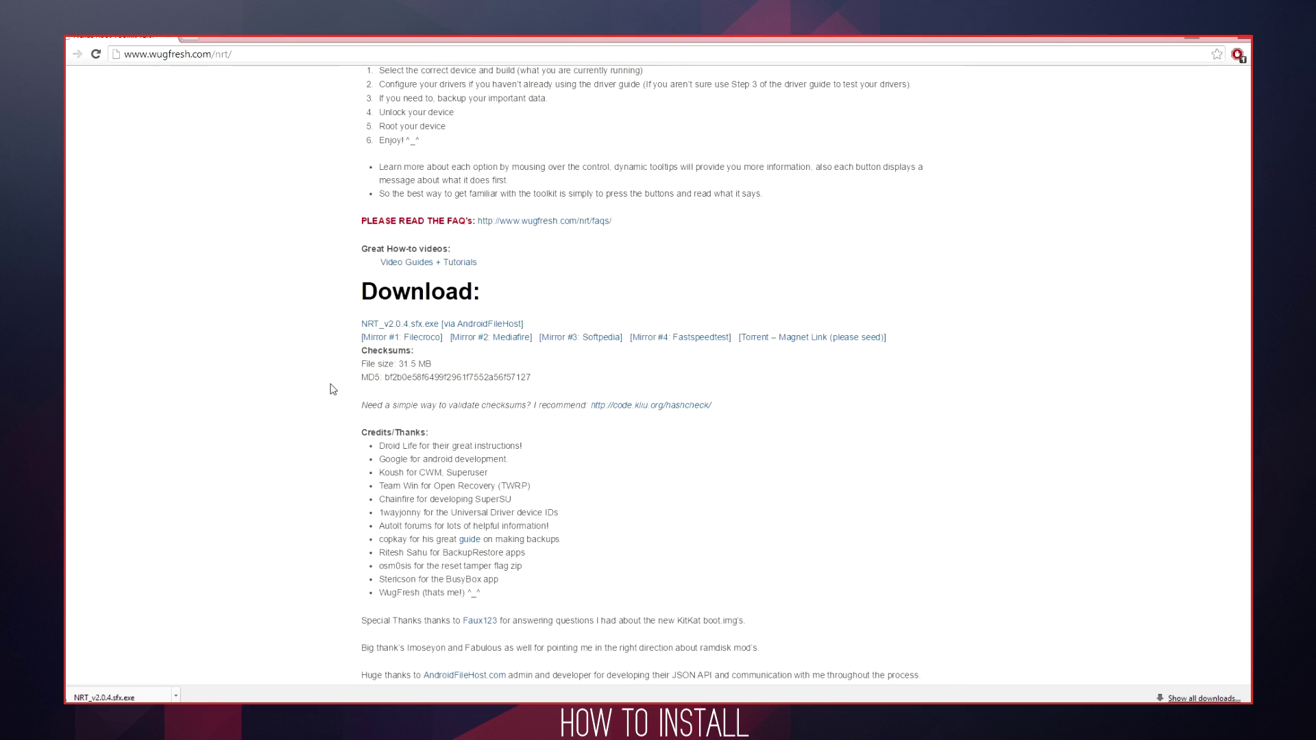
click(375, 326)
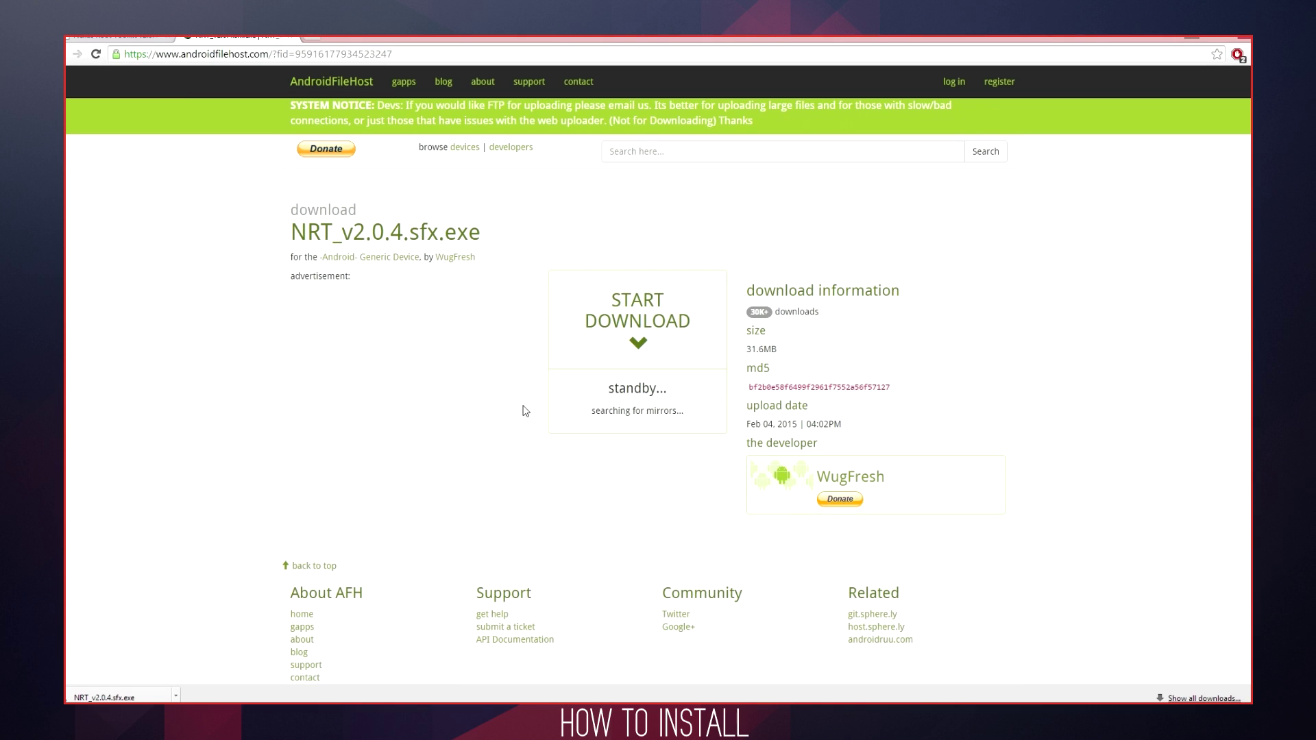
scroll(526, 411, down, 3)
click(529, 436)
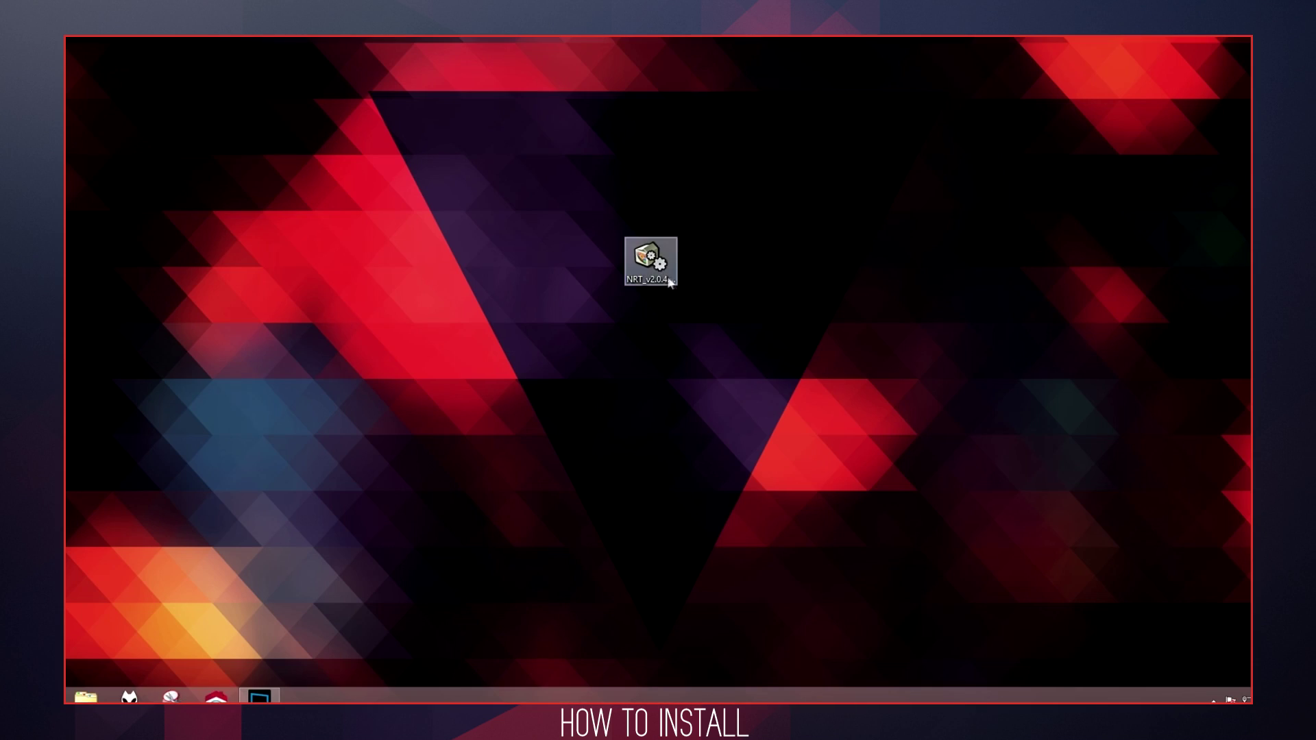
double_click(651, 261)
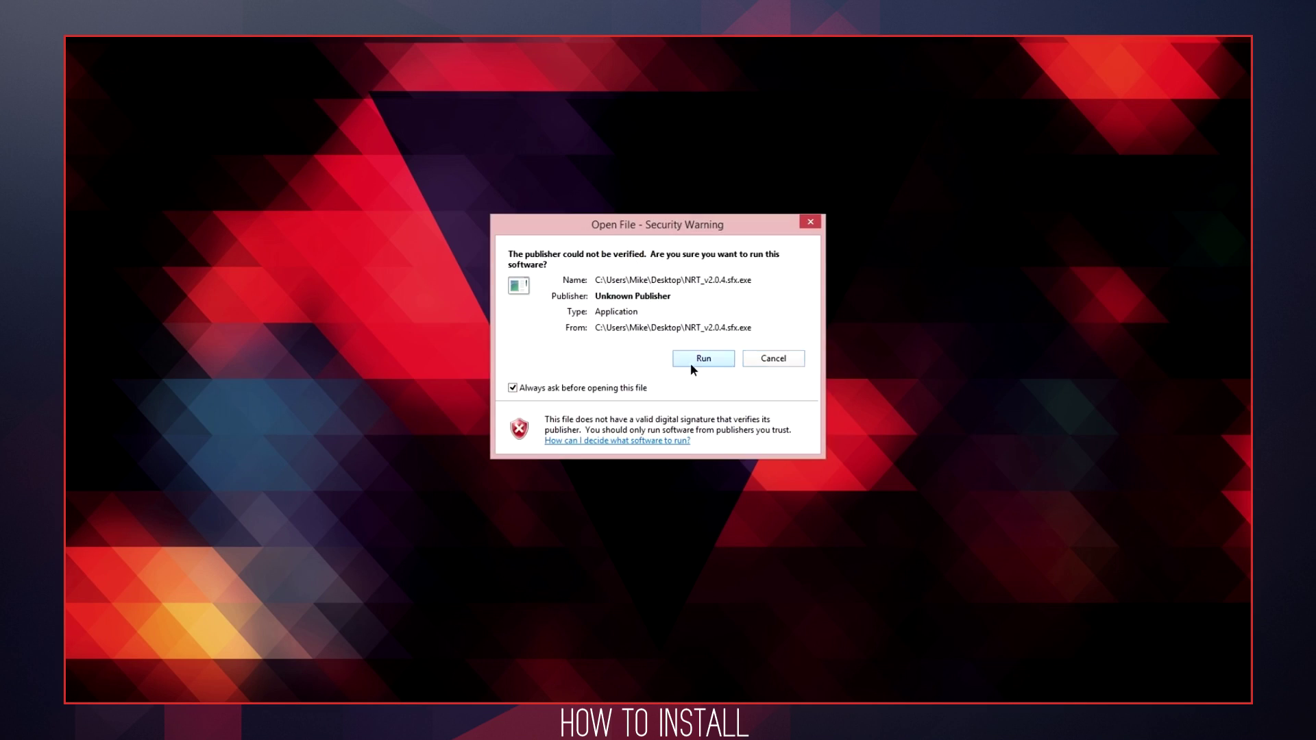
Allow the unverified NRT_v2.0.4.sfx.exe to run, install the toolkit, and centre the model-type window.
click(695, 360)
click(706, 461)
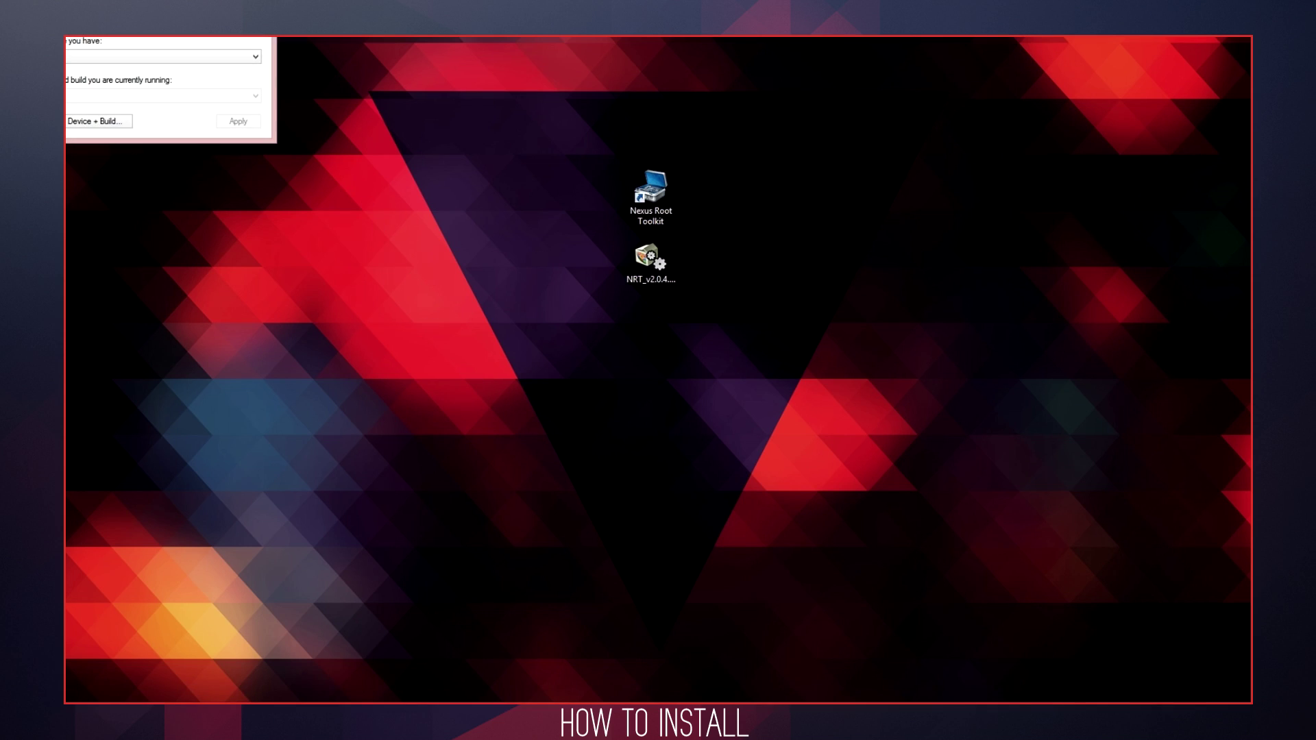
drag(187, 39, 673, 224)
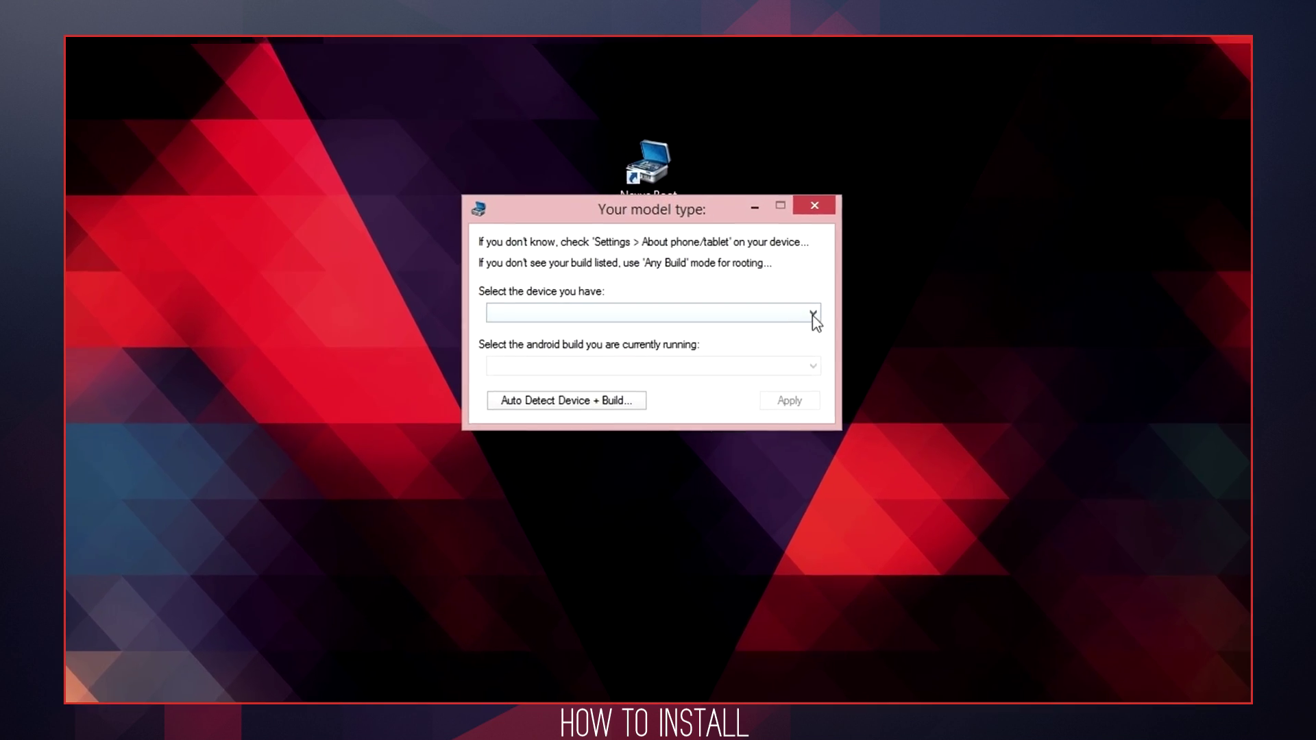
Select Nexus 6 (Moto XT1100, XT1103) on Android 5.0.1 LRX22C and dismiss the USB debugging note.
click(813, 317)
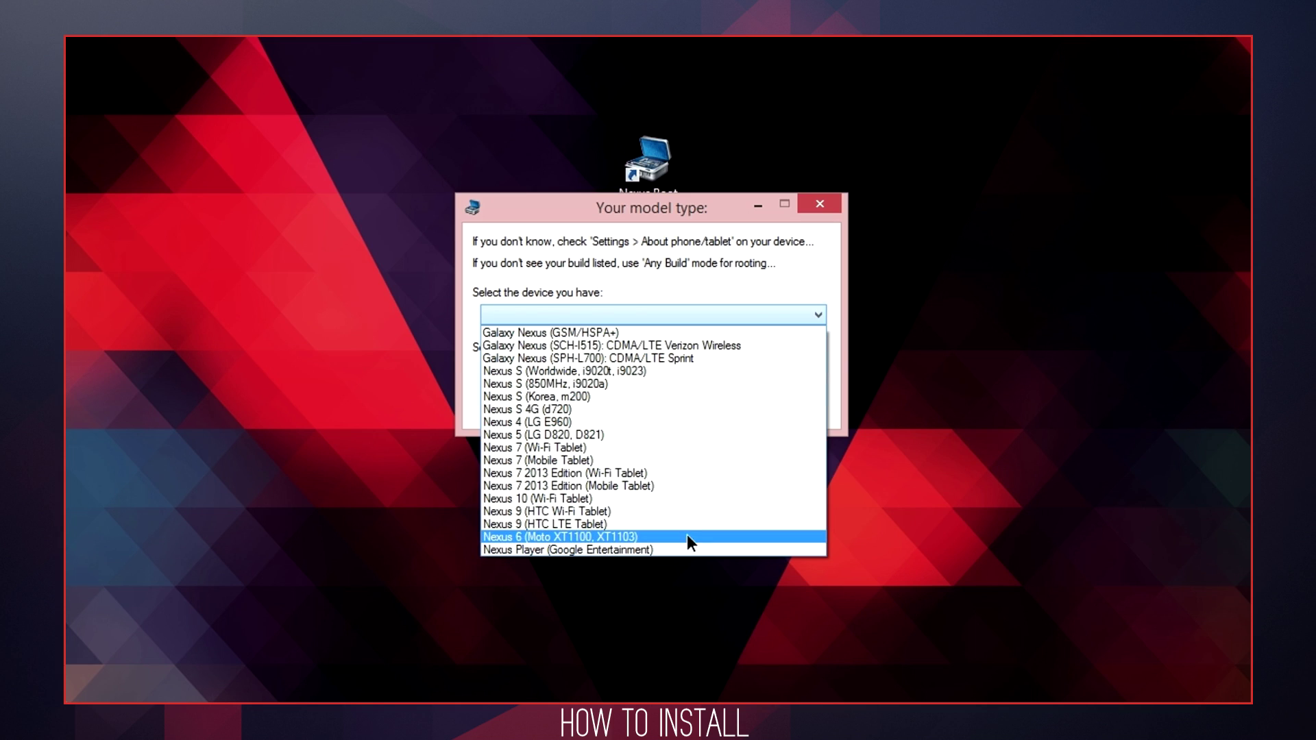
click(686, 536)
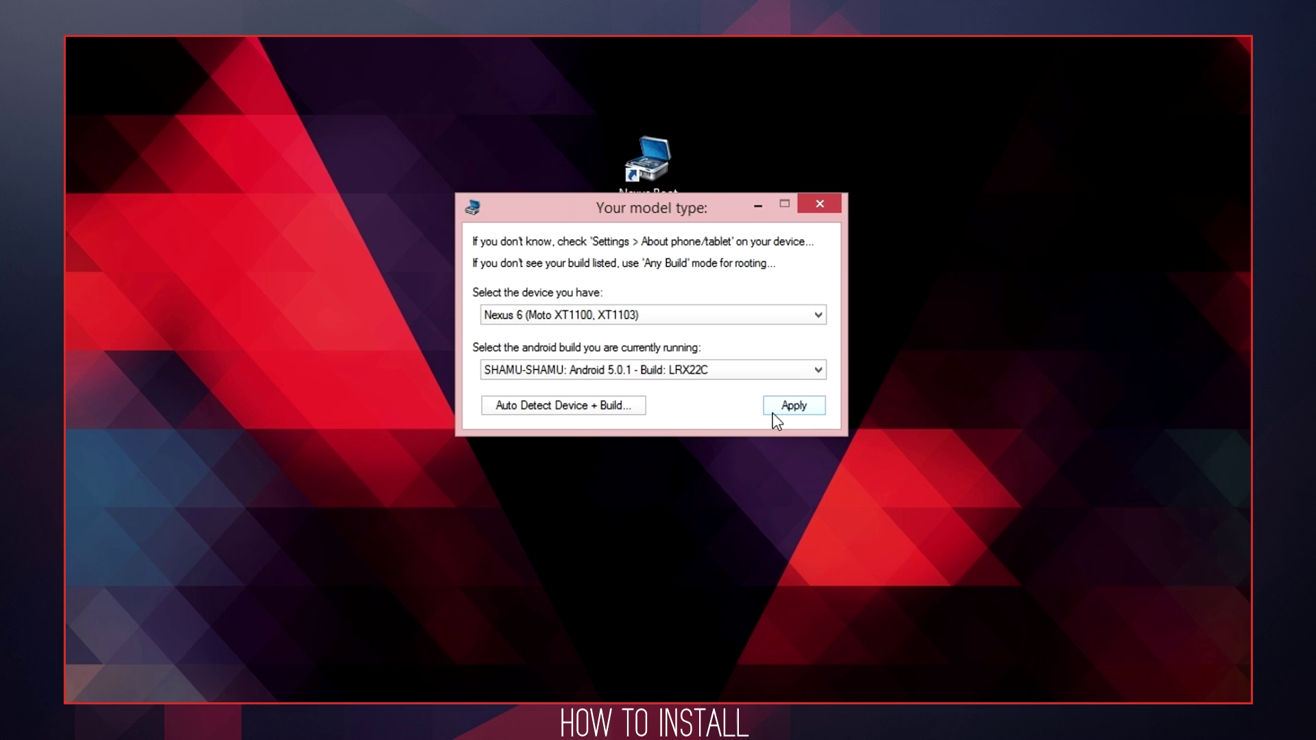
click(773, 410)
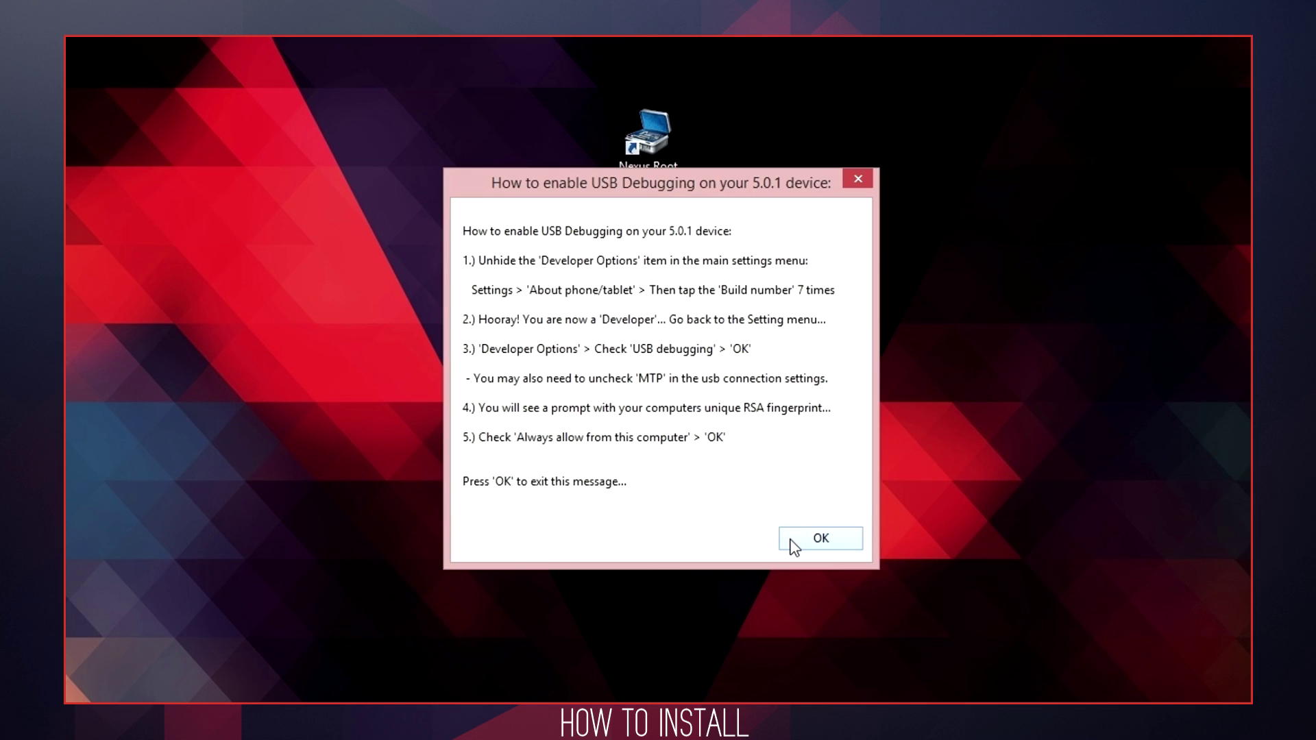
click(792, 546)
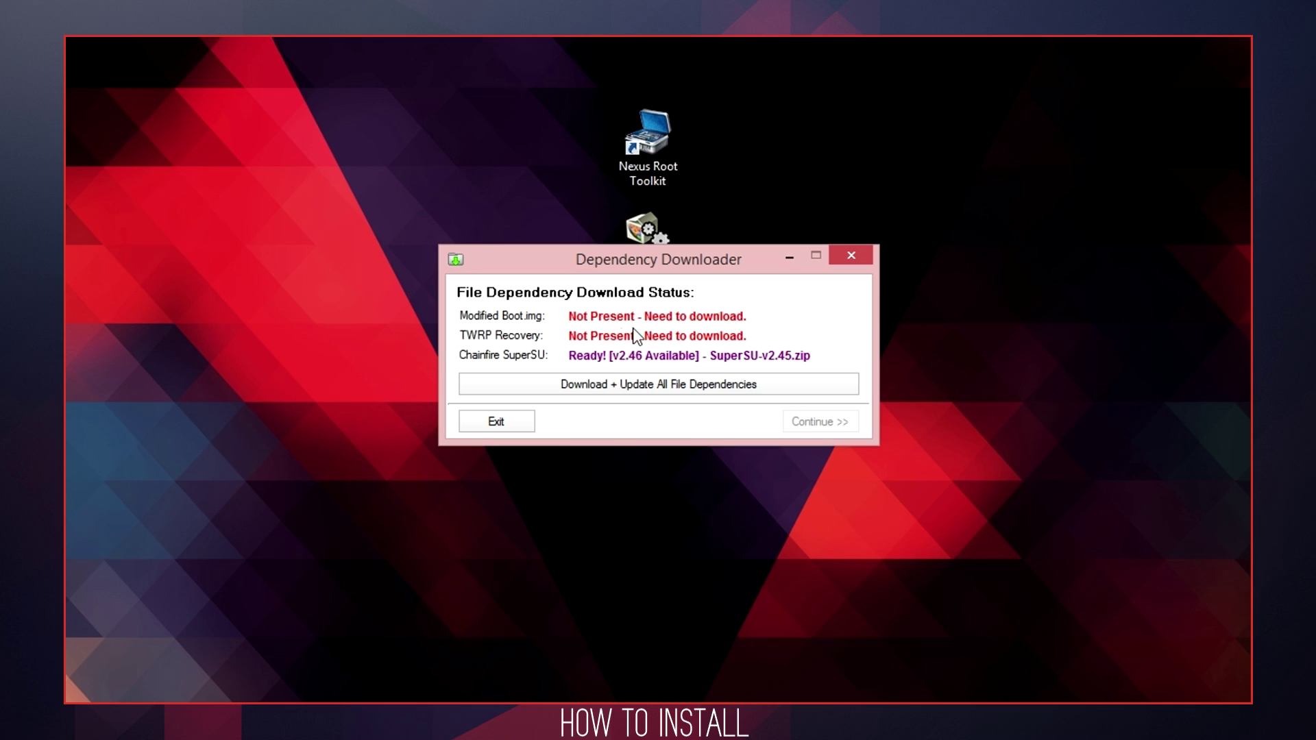
Download and update all missing file dependencies, including Modified Boot.img and TWRP Recovery.
click(670, 385)
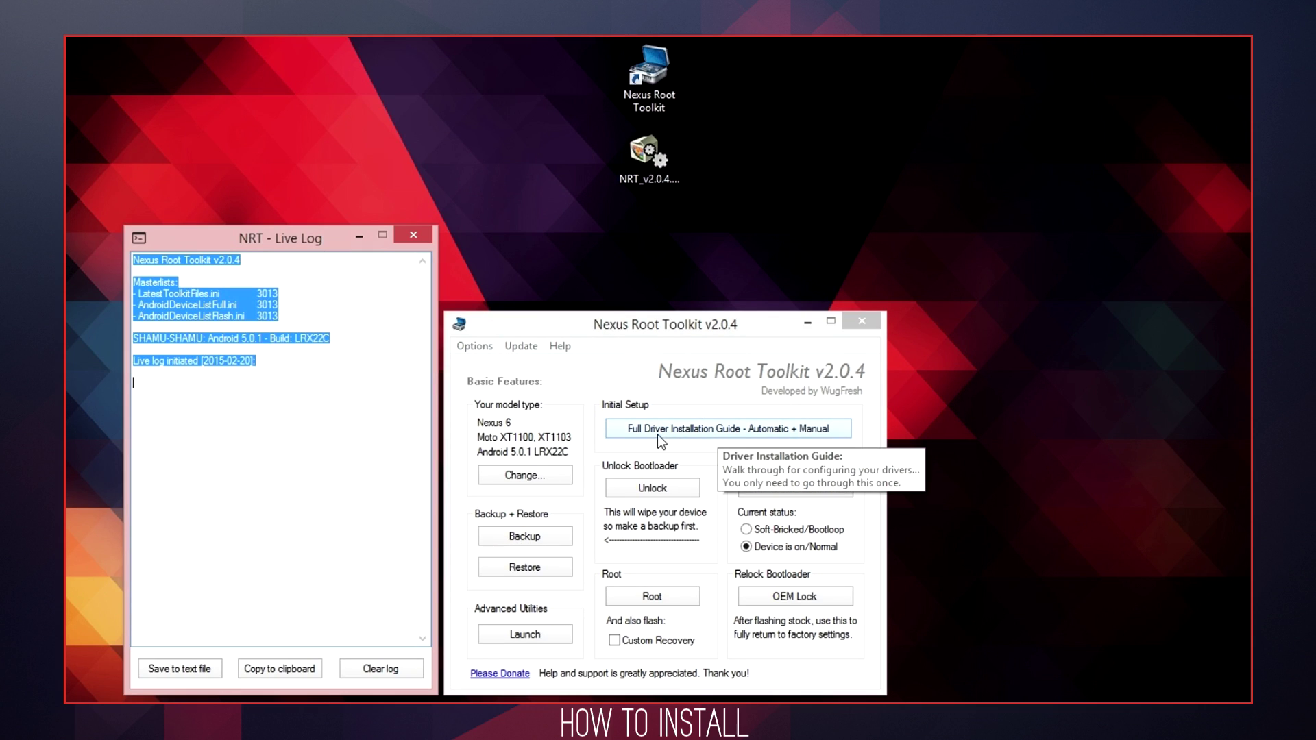
From step 3 of the driver guide, choose the recommended Google driver solution and start it.
click(741, 432)
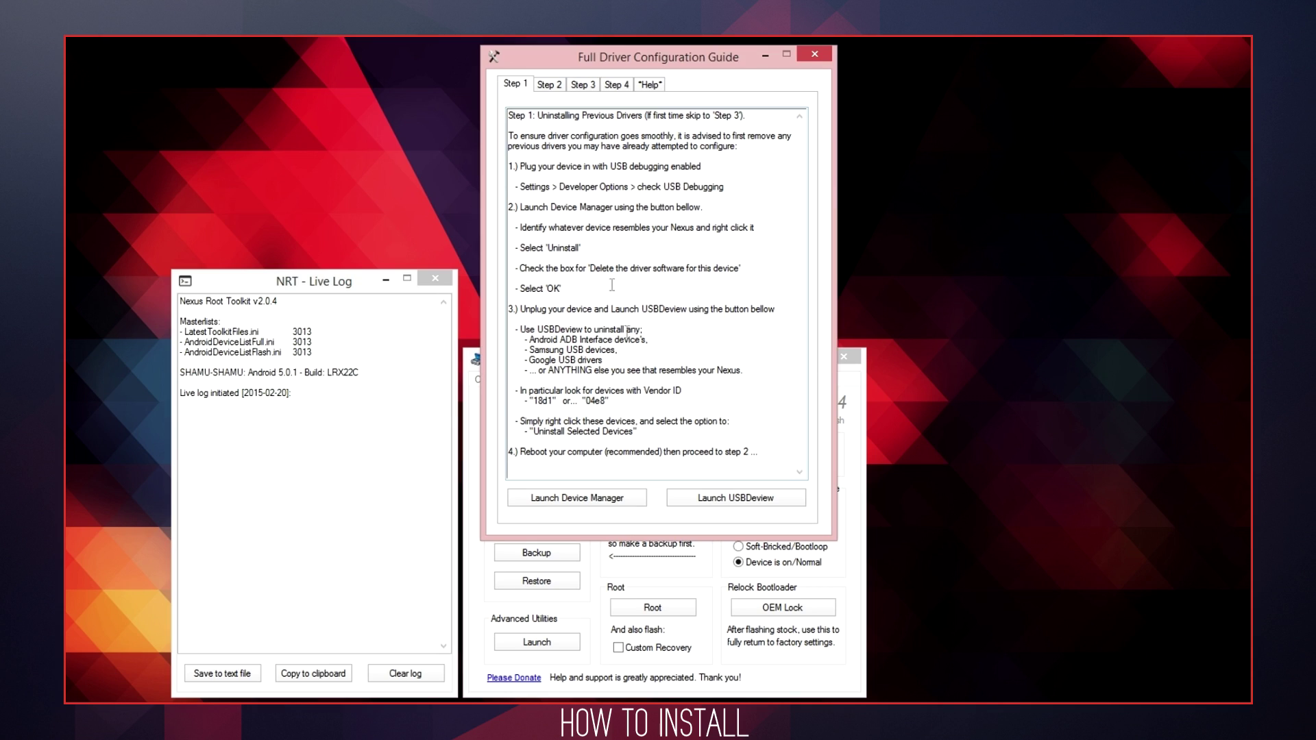
click(584, 87)
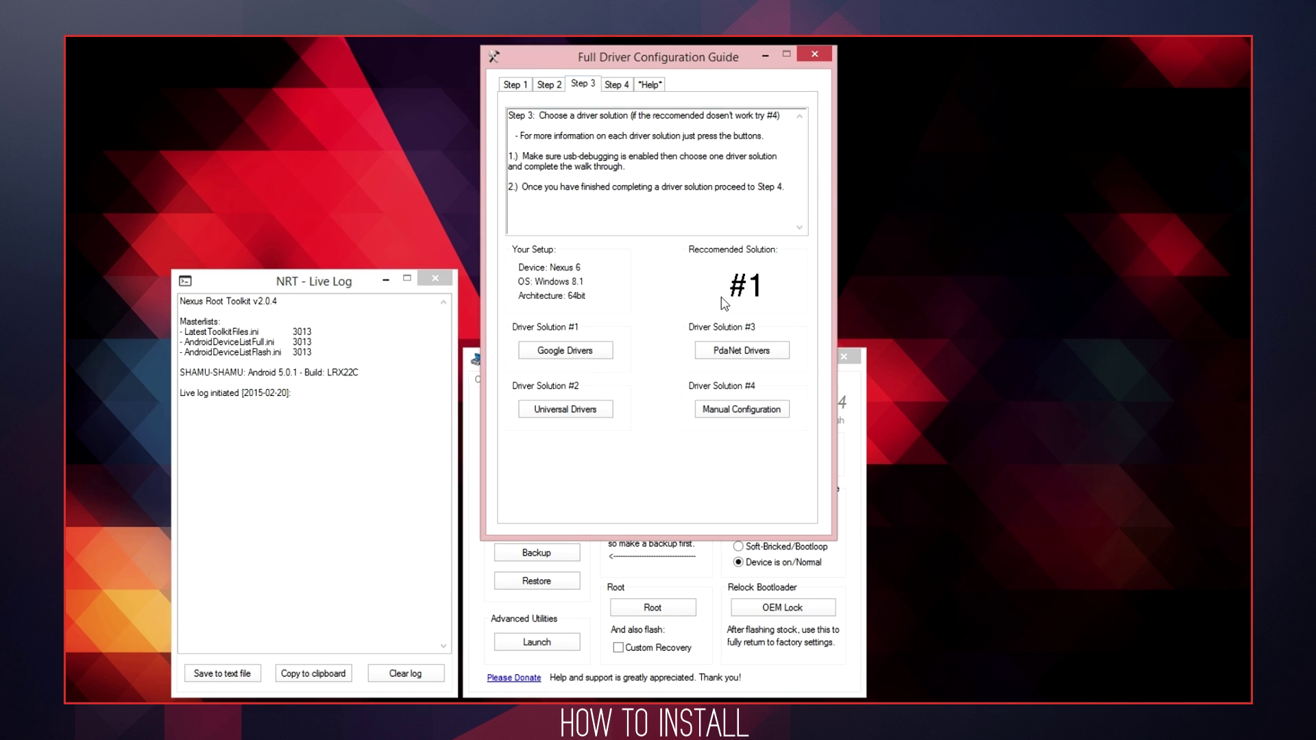
click(606, 359)
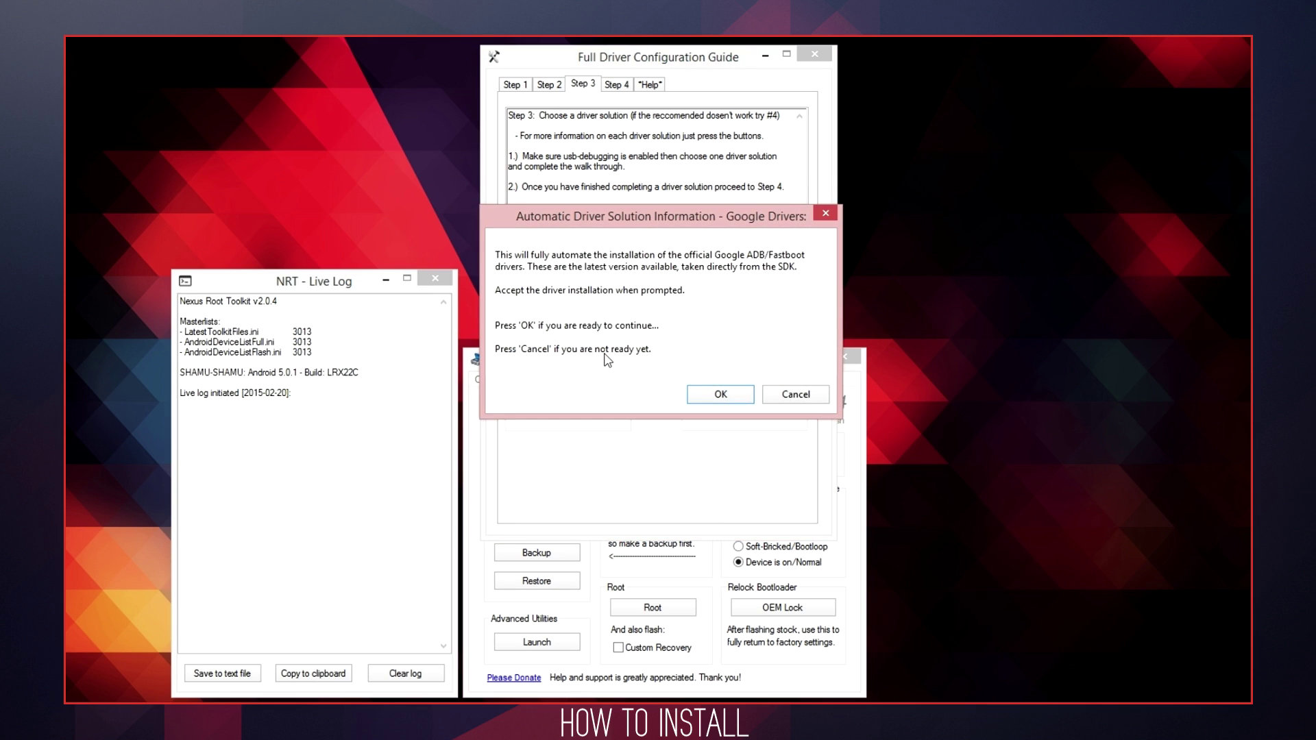
click(710, 396)
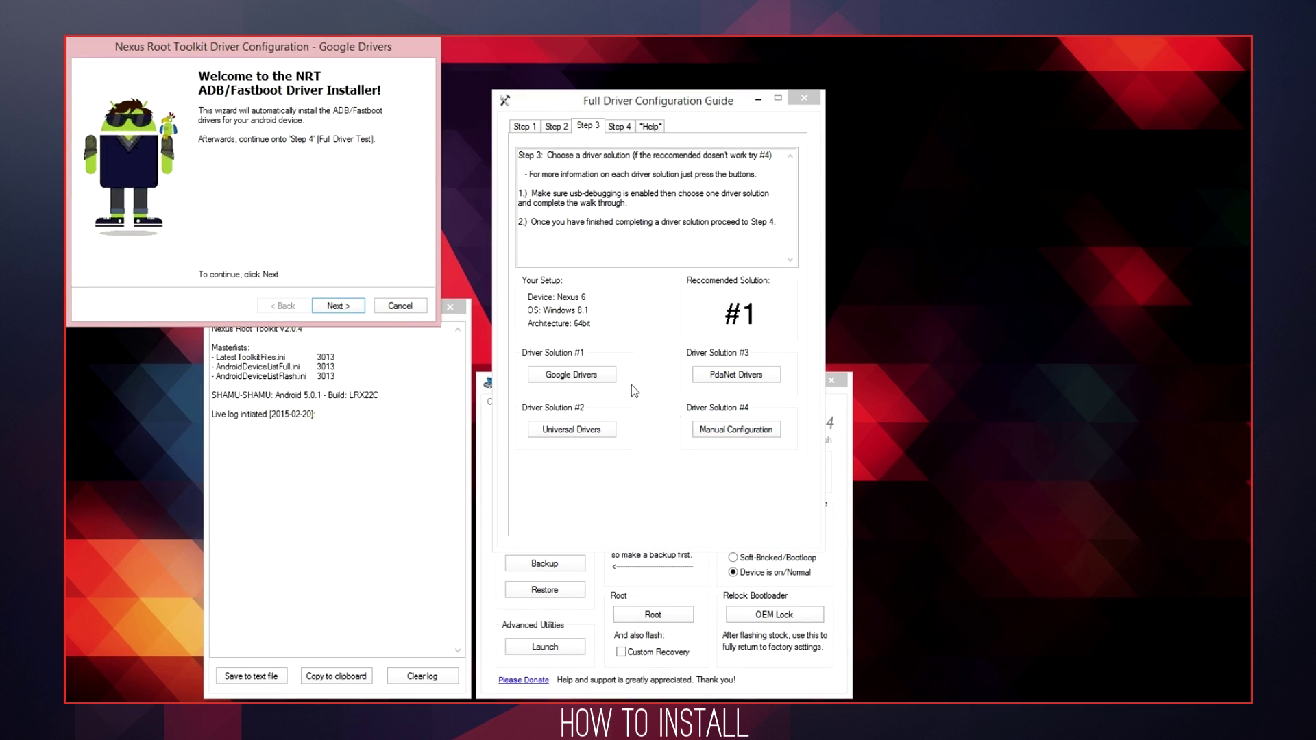
Run the Google WinUSB driver wizard to completion, check the driver status, and close it.
drag(352, 51, 772, 130)
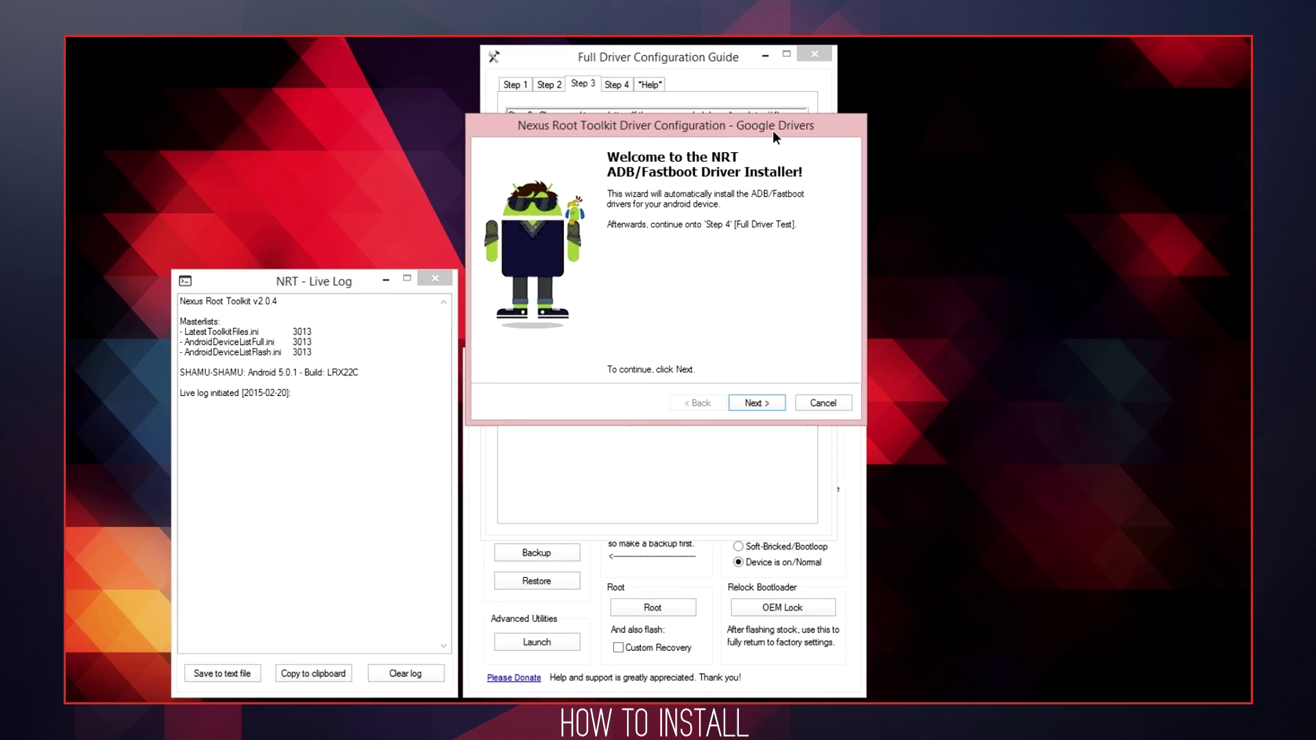
click(750, 403)
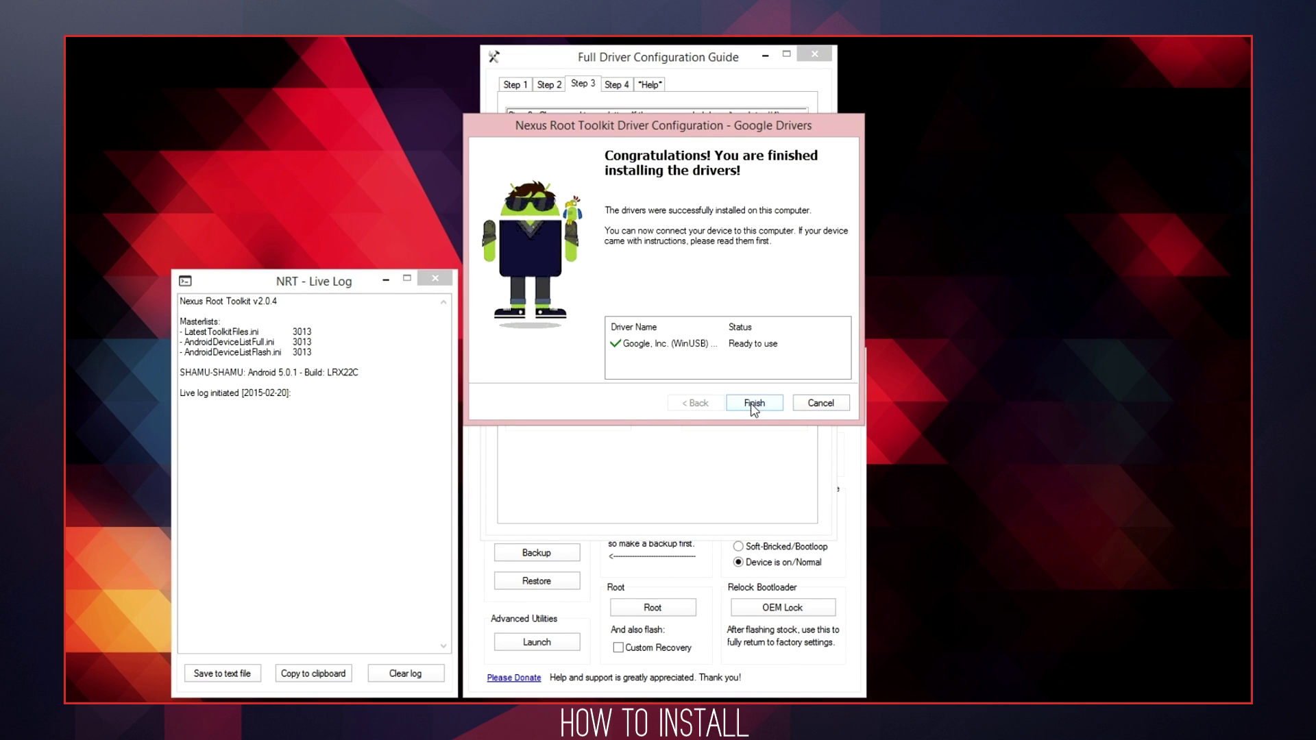
click(689, 348)
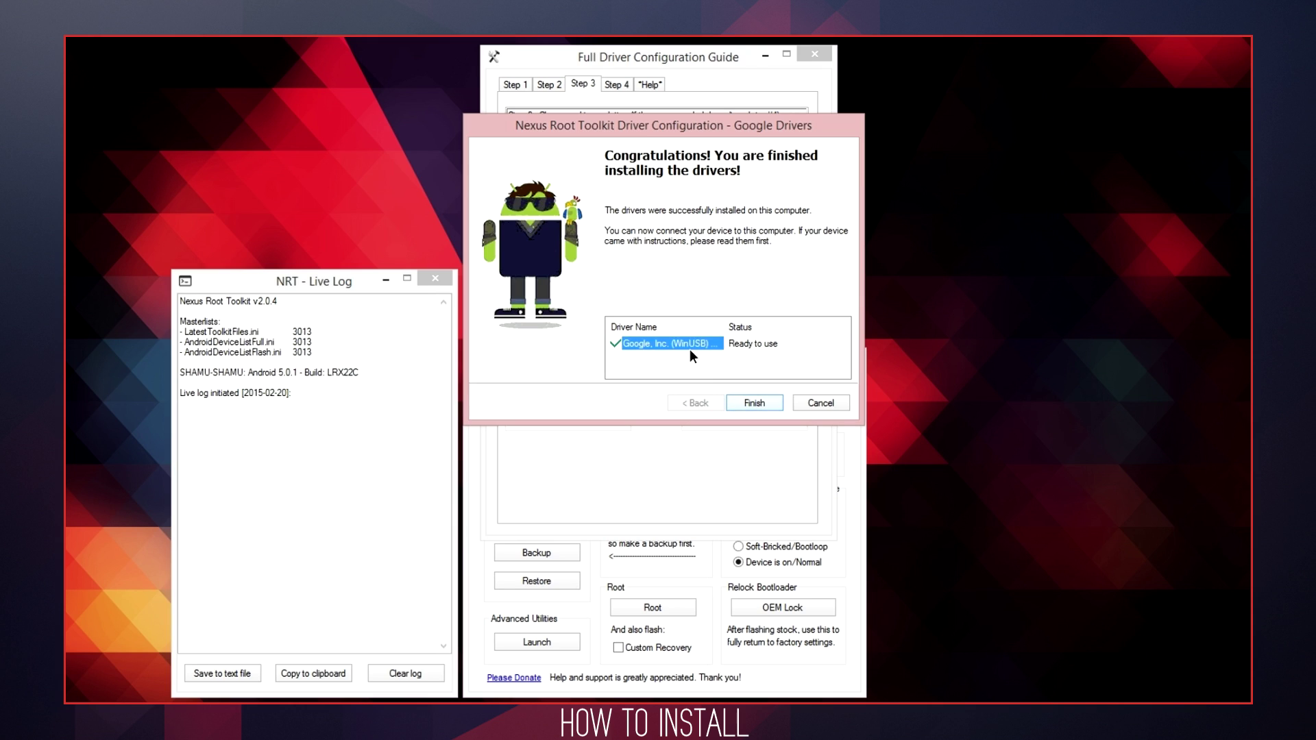
click(755, 404)
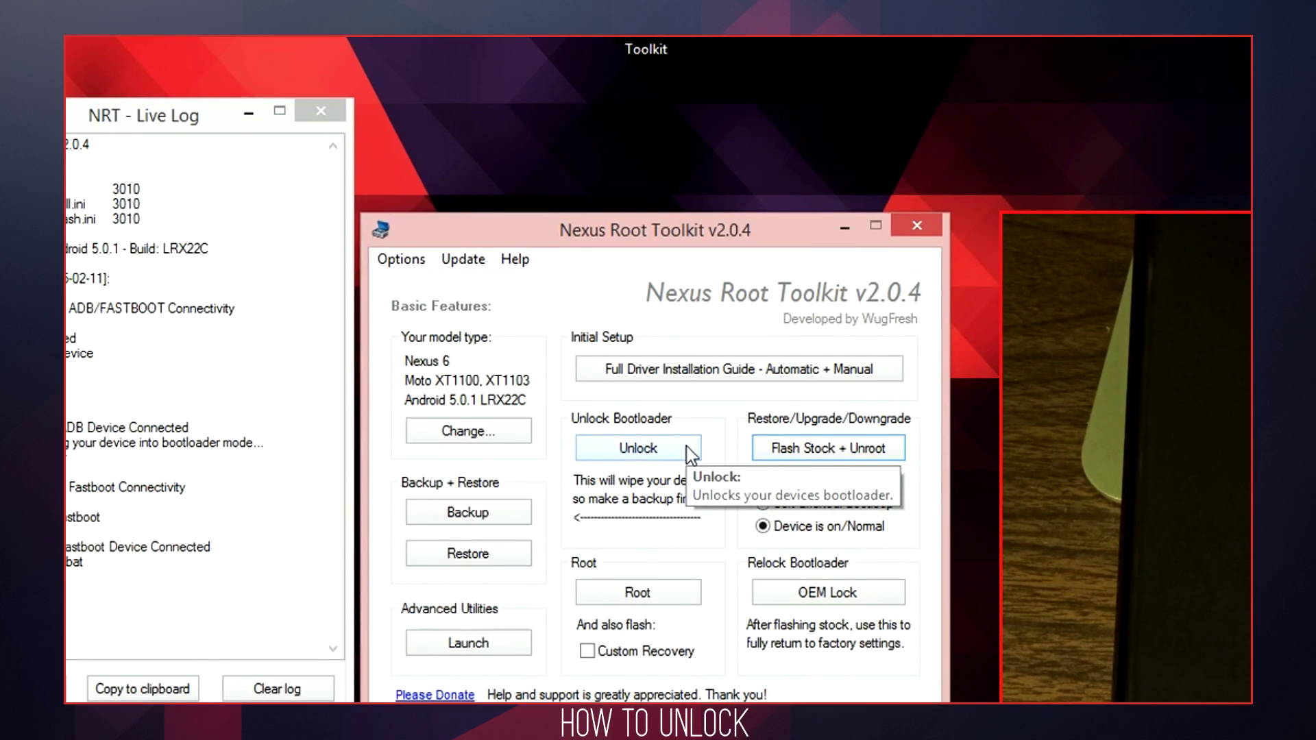
Start the bootloader unlock from the Unlock Bootloader section of the main window.
click(686, 447)
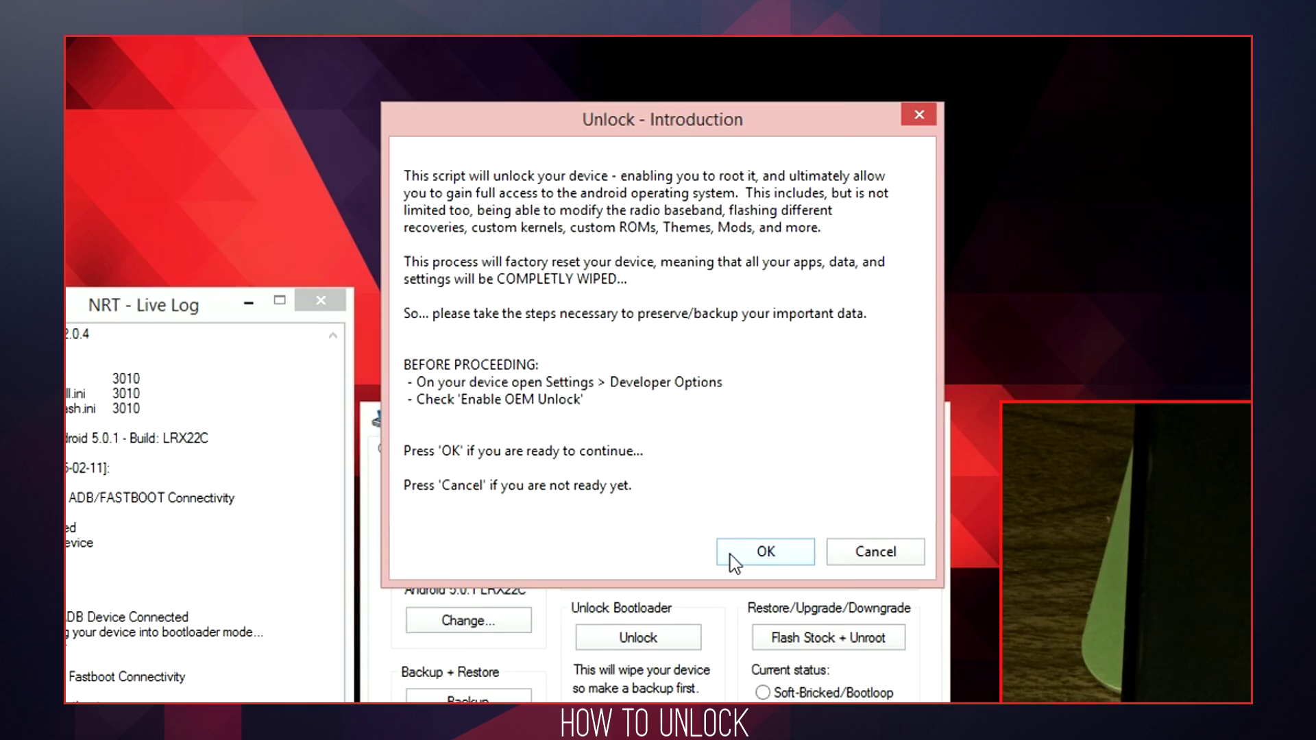
Accept the wipe warning and let the toolkit reboot the Nexus 6 into bootloader to unlock it.
click(733, 554)
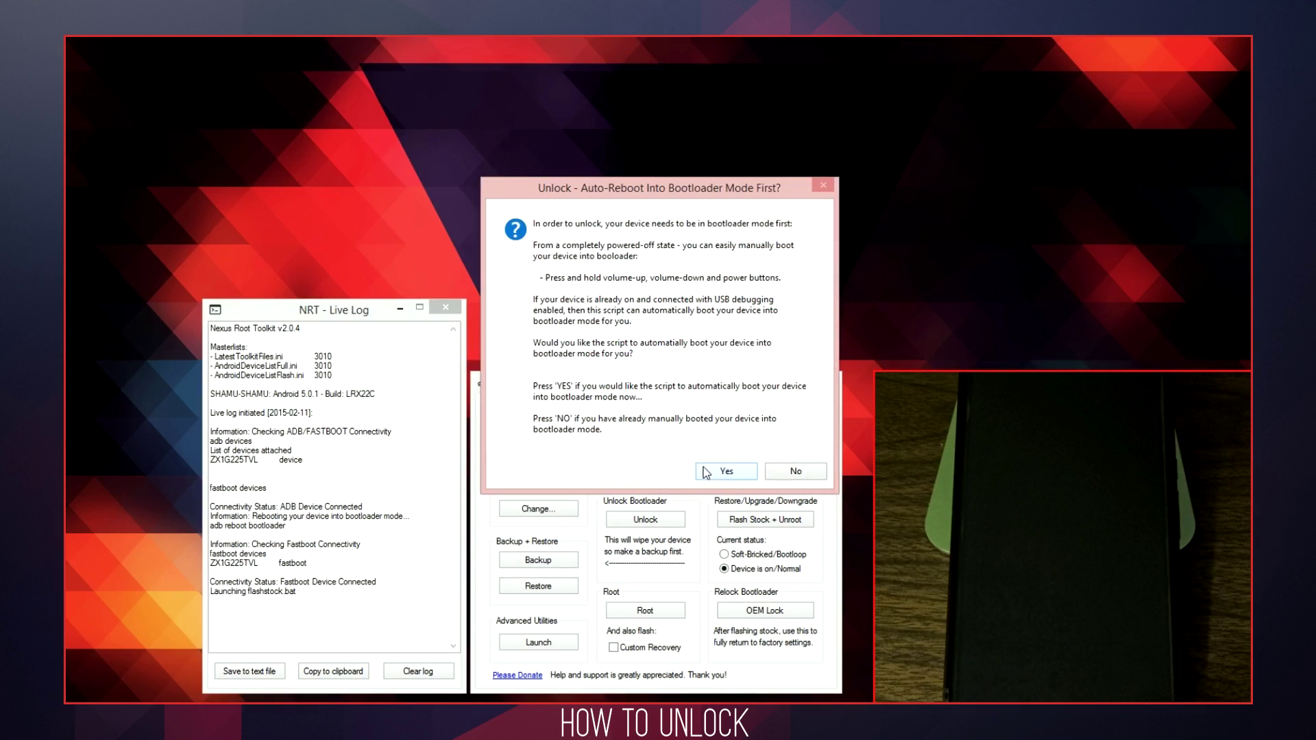
click(704, 468)
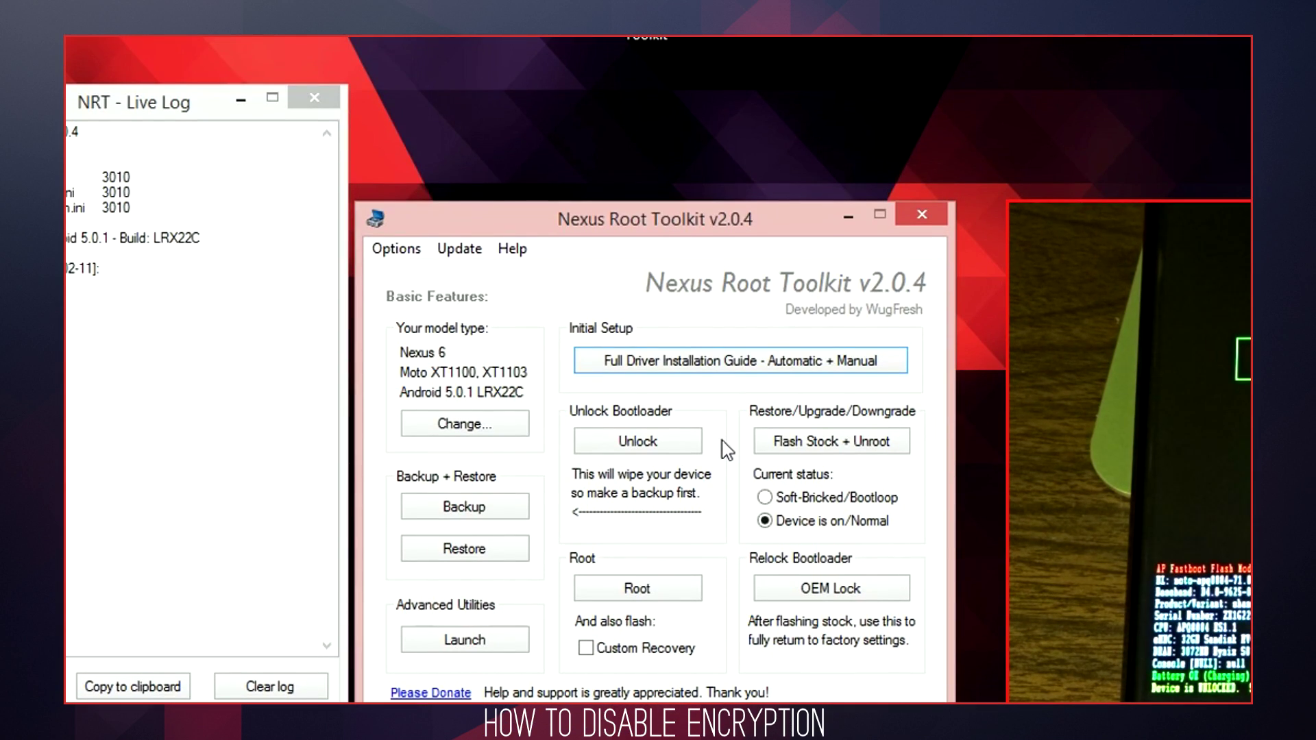
Flash the No-Force Encrypt boot.img kernel from Advanced Utilities, accepting the user-data wipe.
click(500, 644)
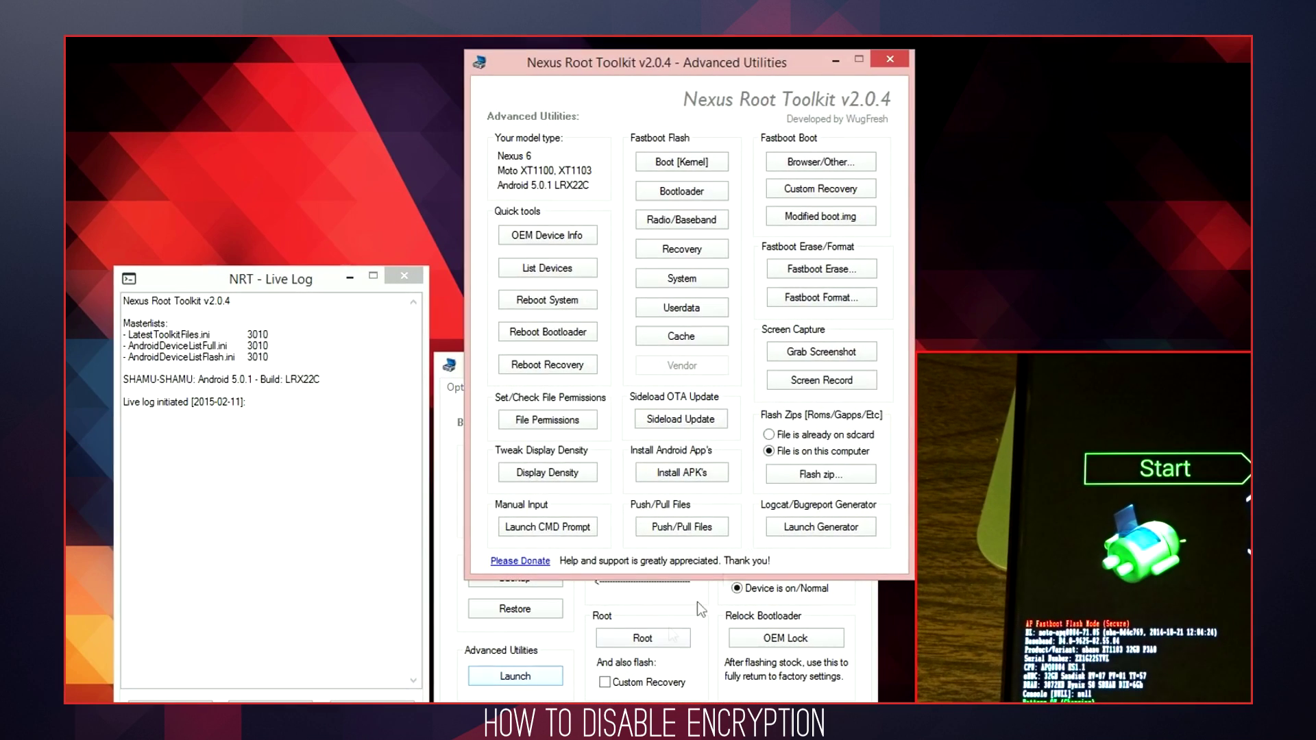
click(720, 160)
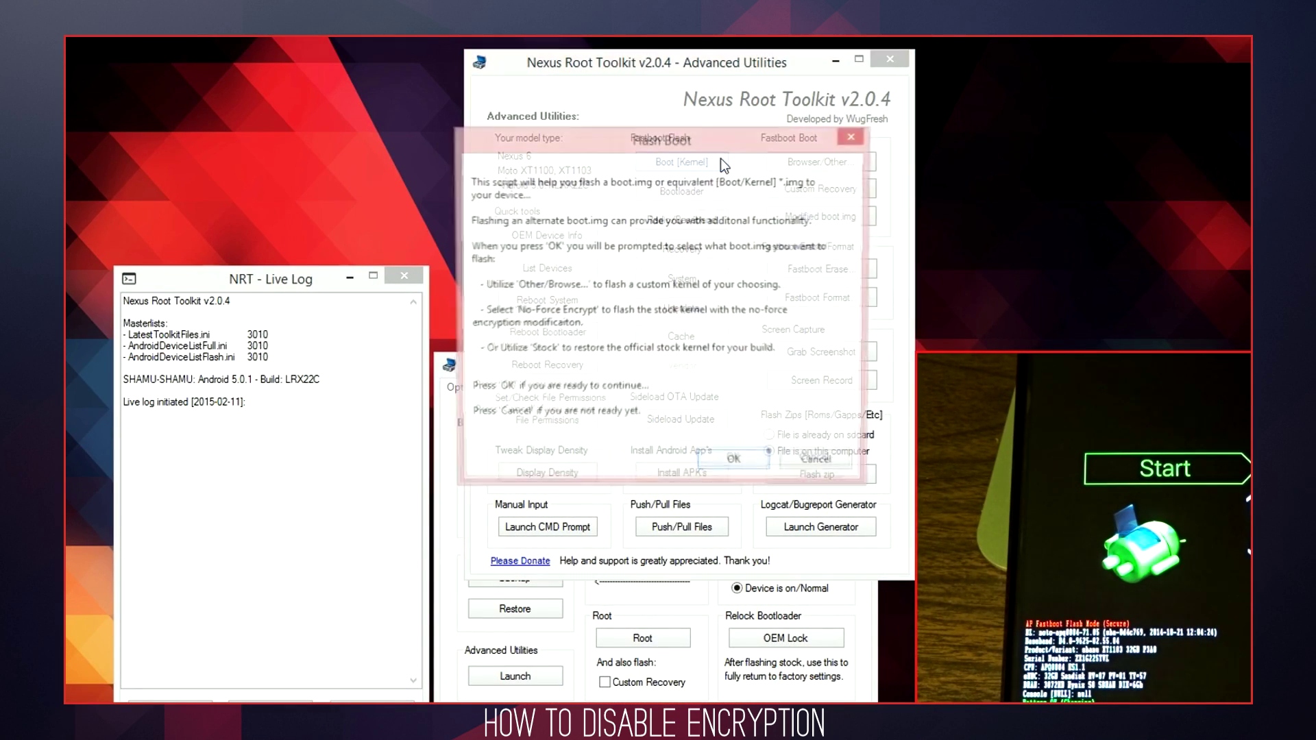
click(721, 466)
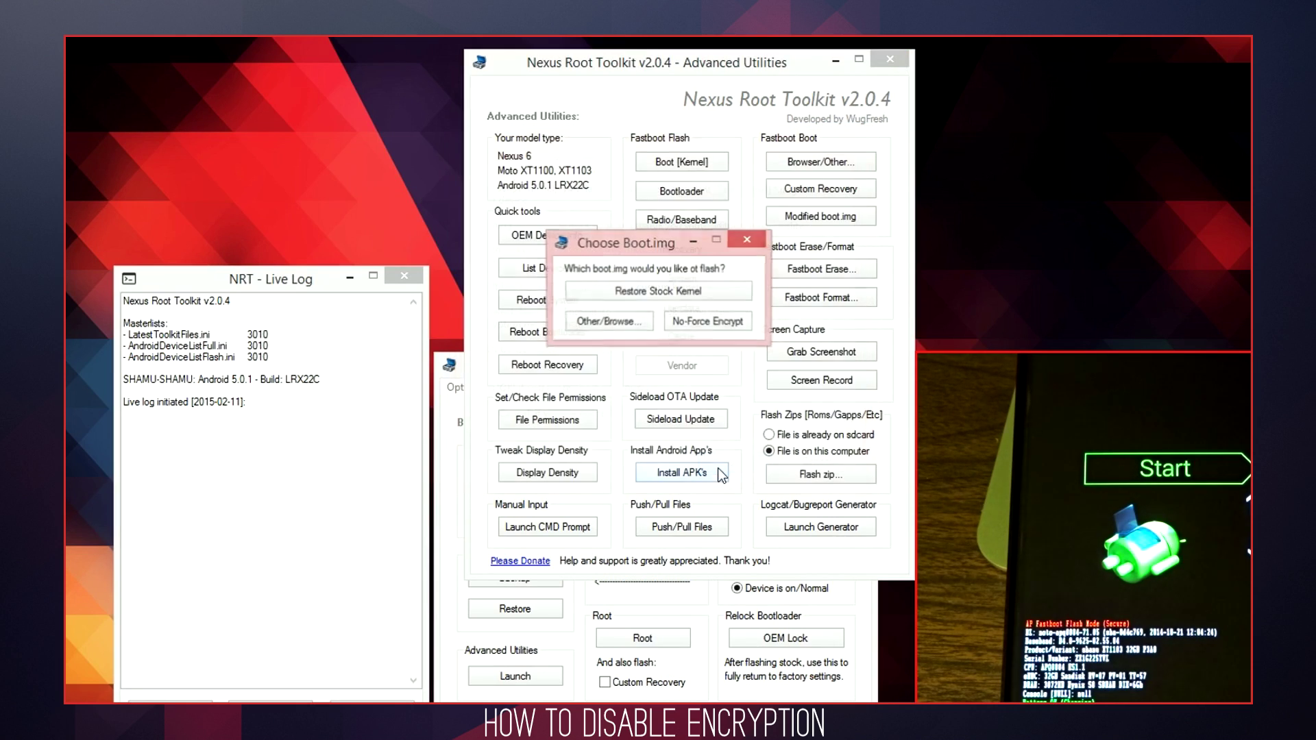
click(748, 325)
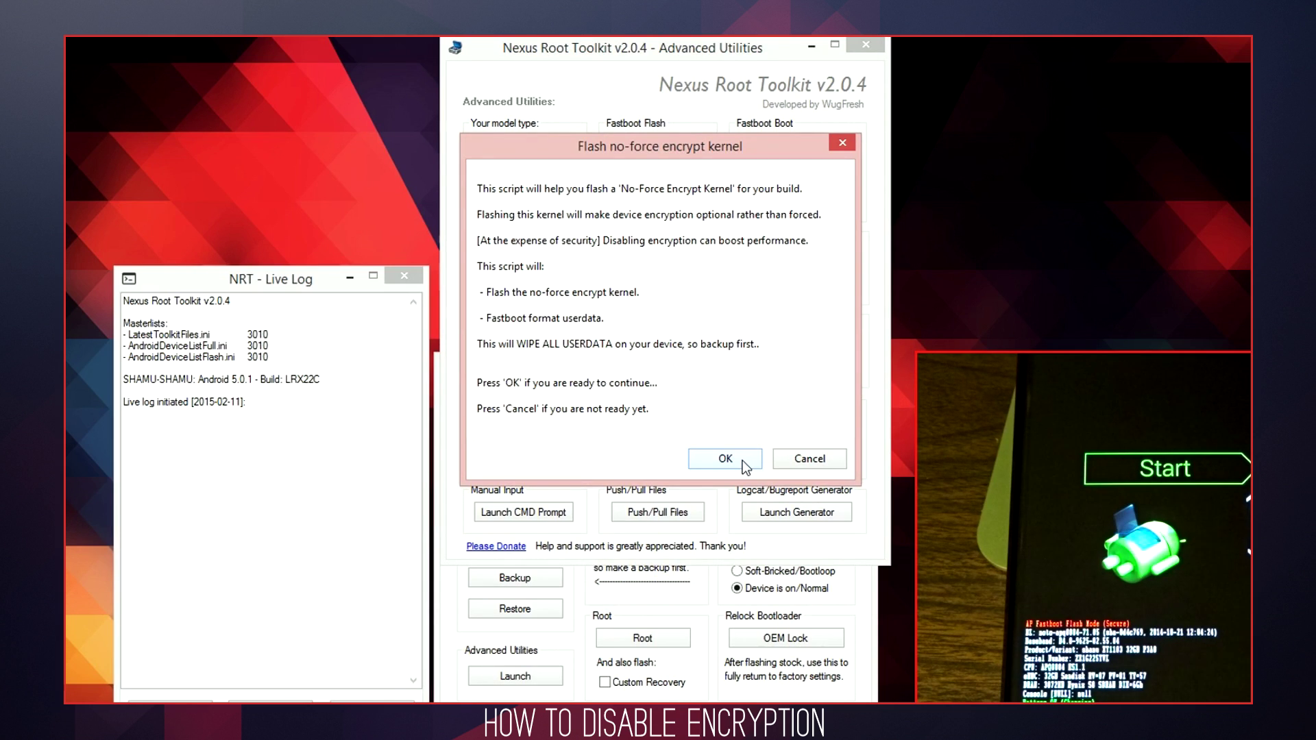
click(743, 459)
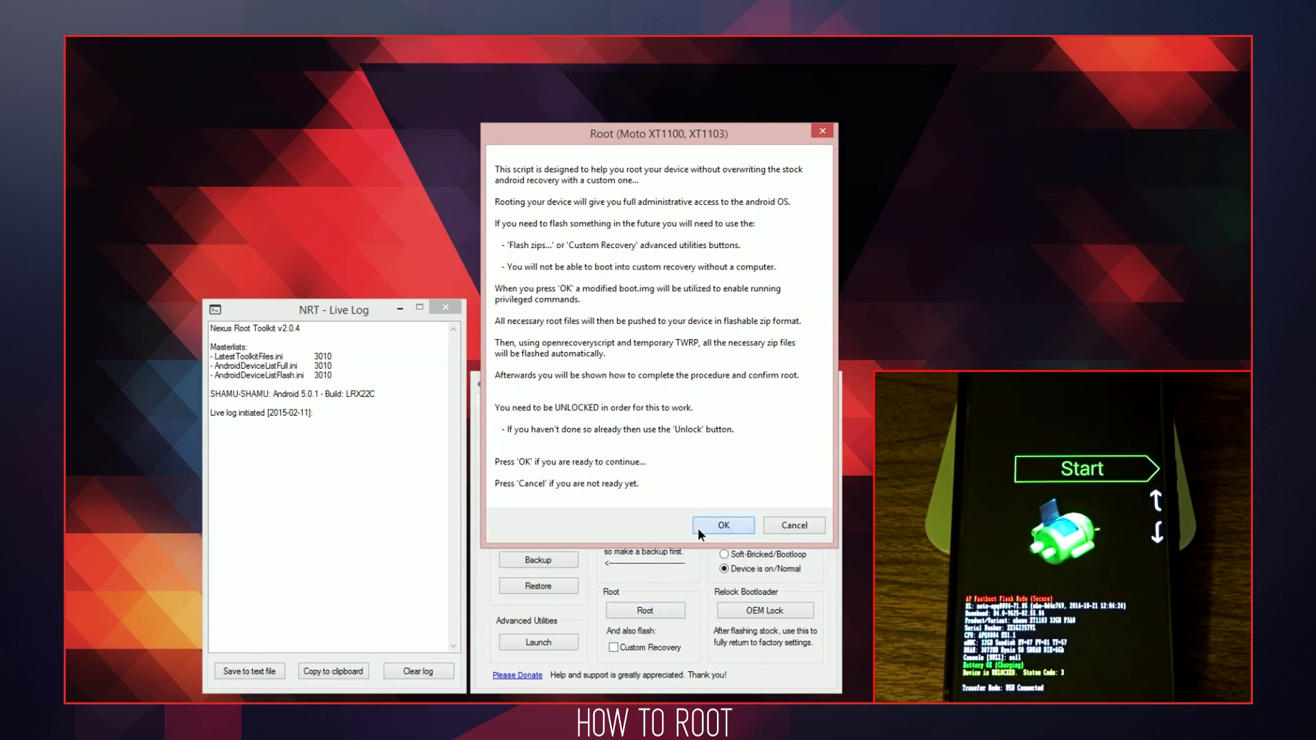
Confirm the Root dialog to run the modified boot.img and TWRP-based root procedure.
click(699, 531)
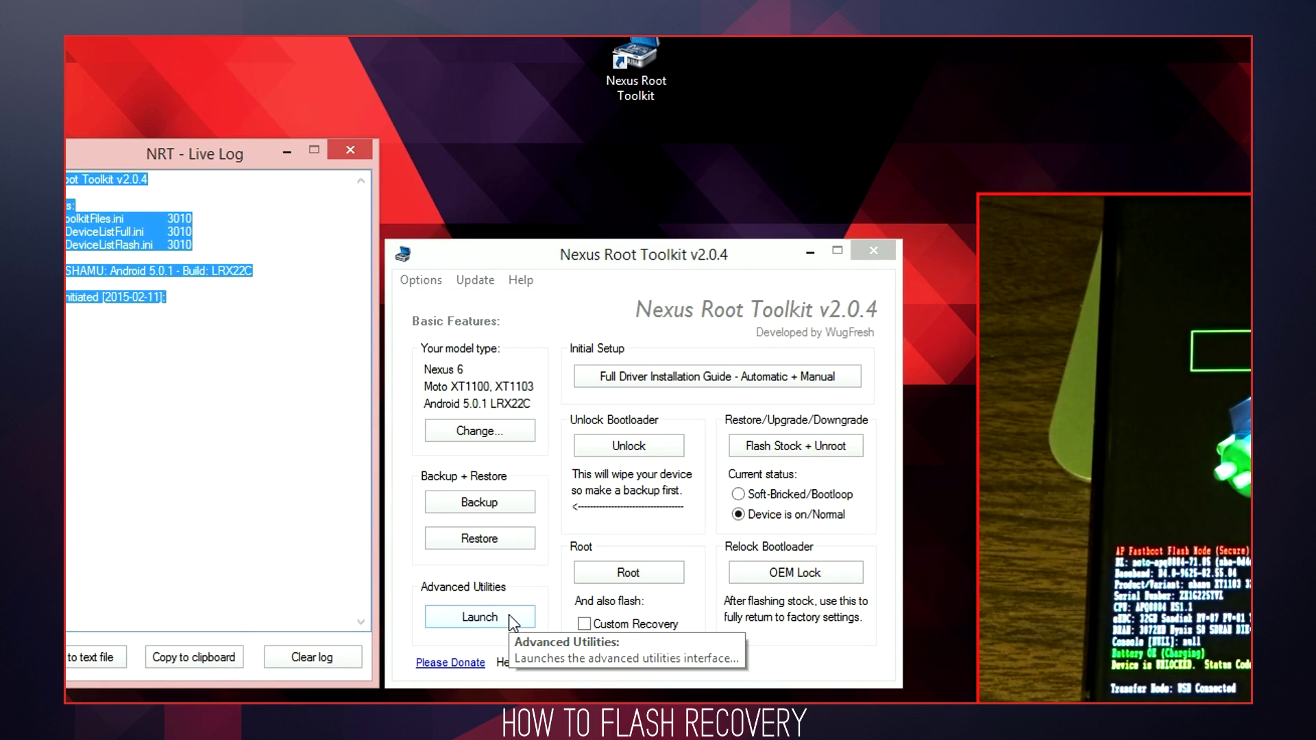
Flash the latest TWRP recovery image (2.8.4.0) from Advanced Utilities.
click(510, 617)
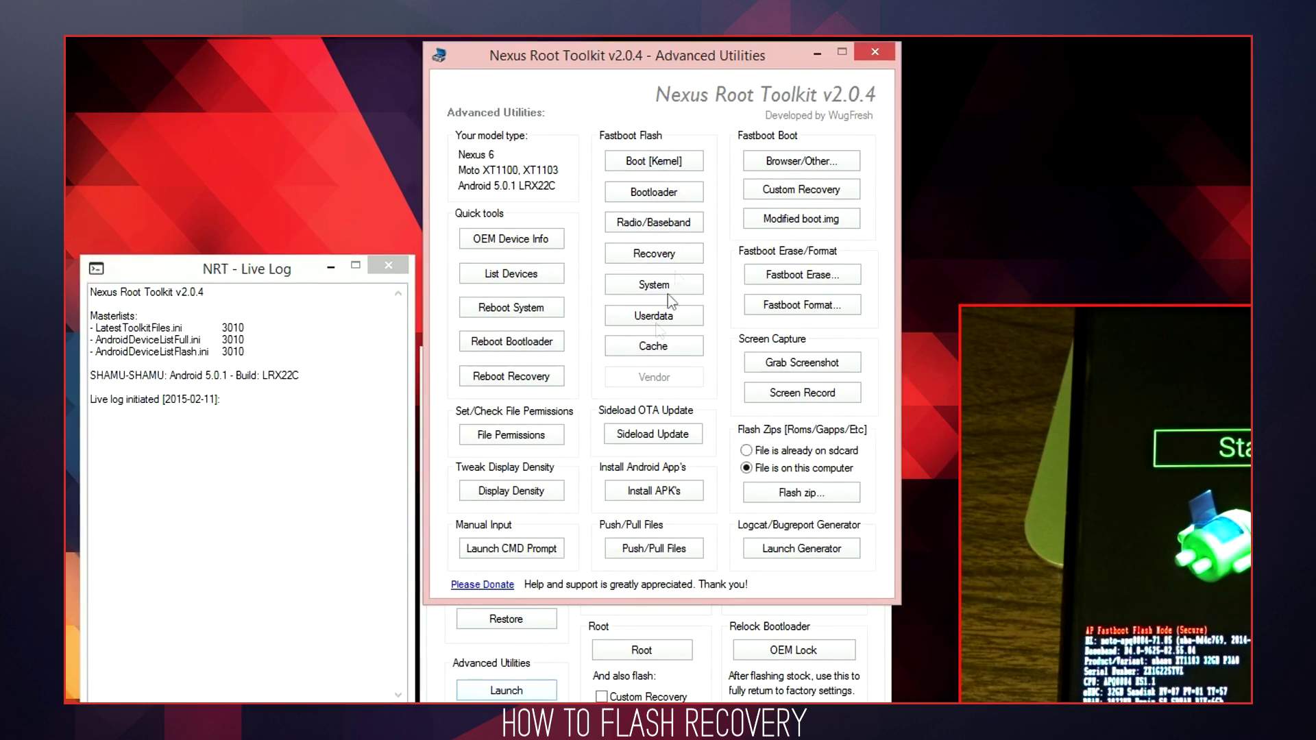
click(695, 253)
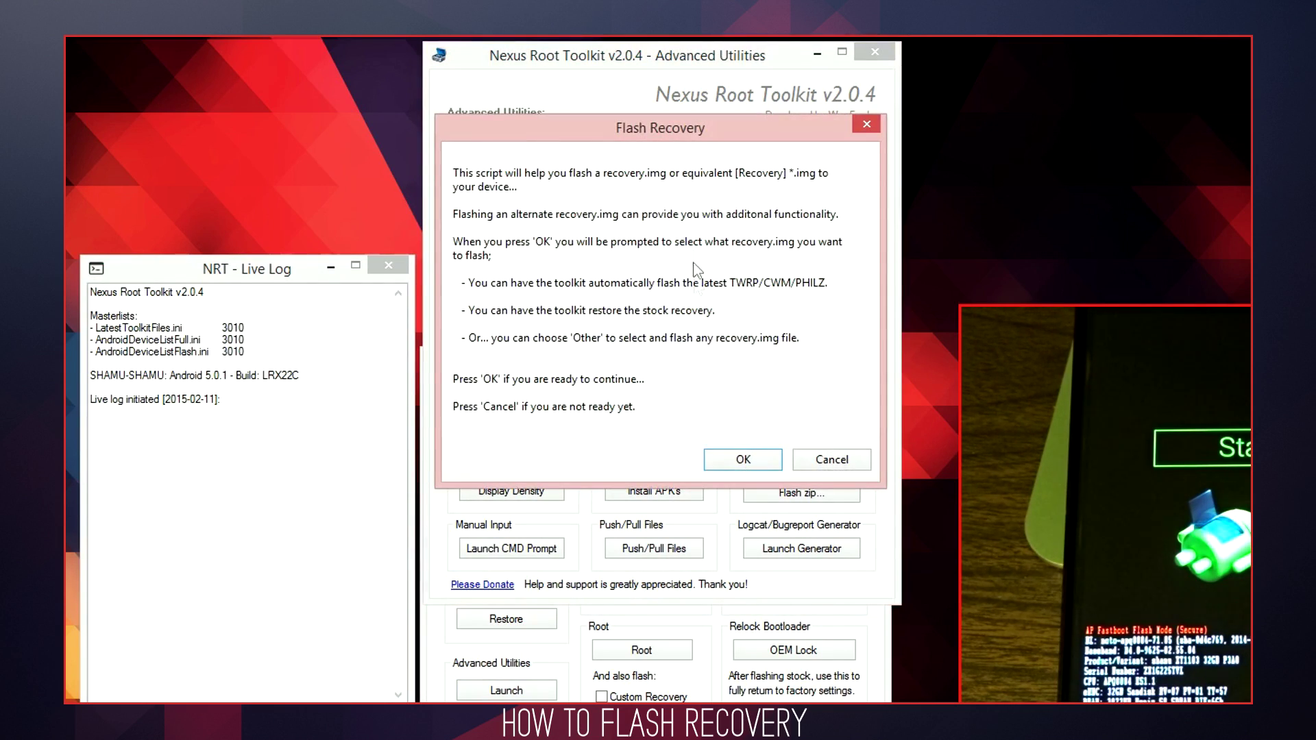
click(713, 456)
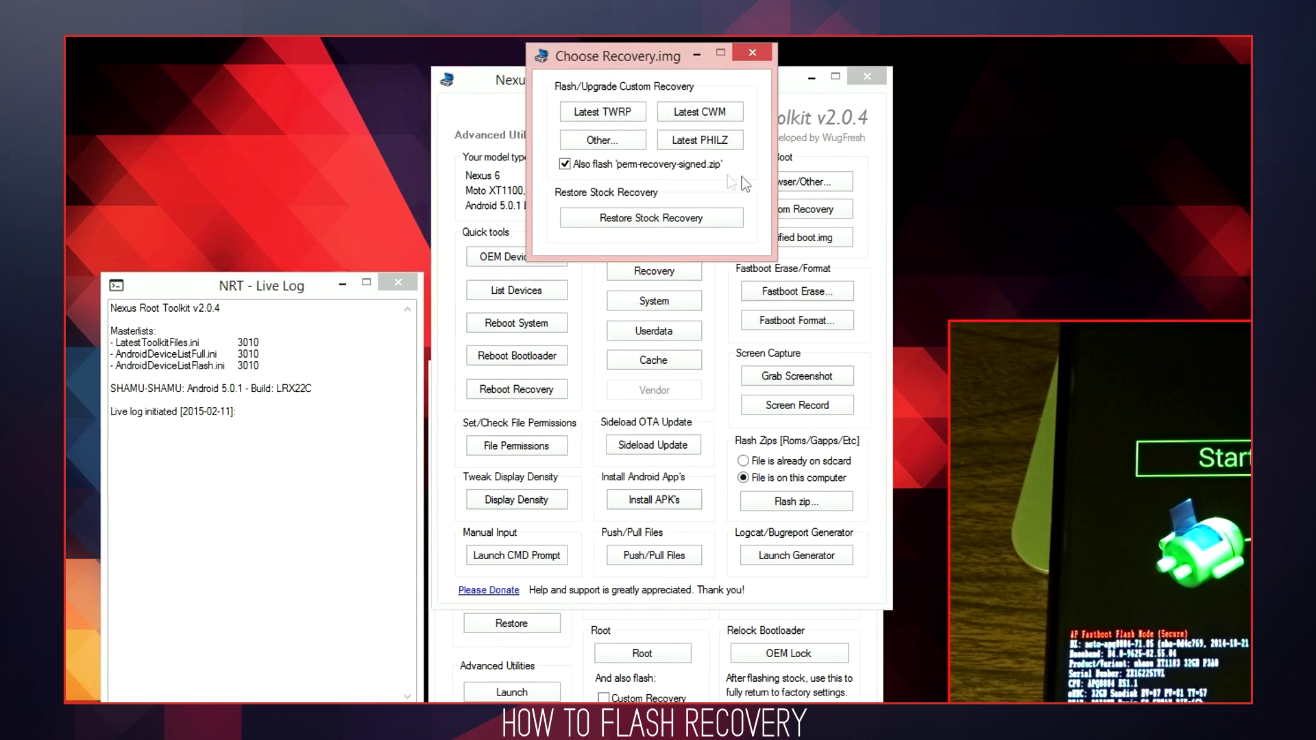
click(574, 114)
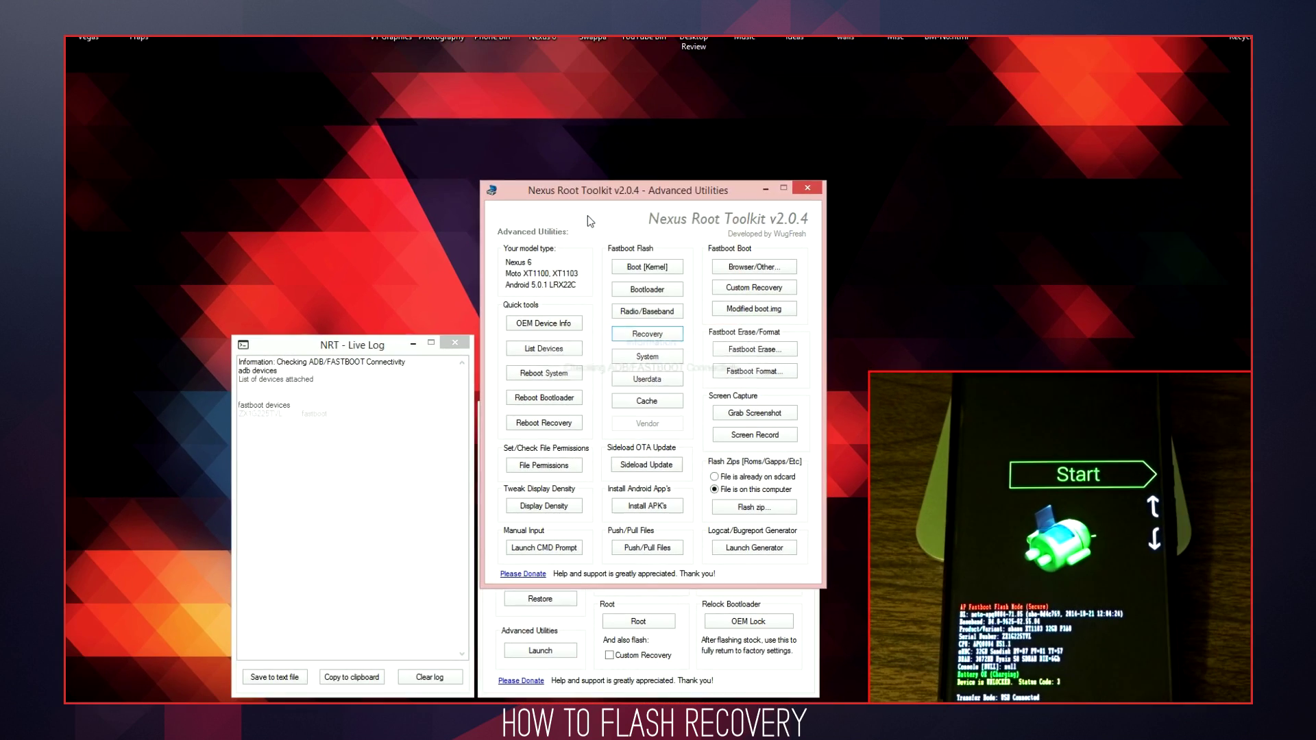